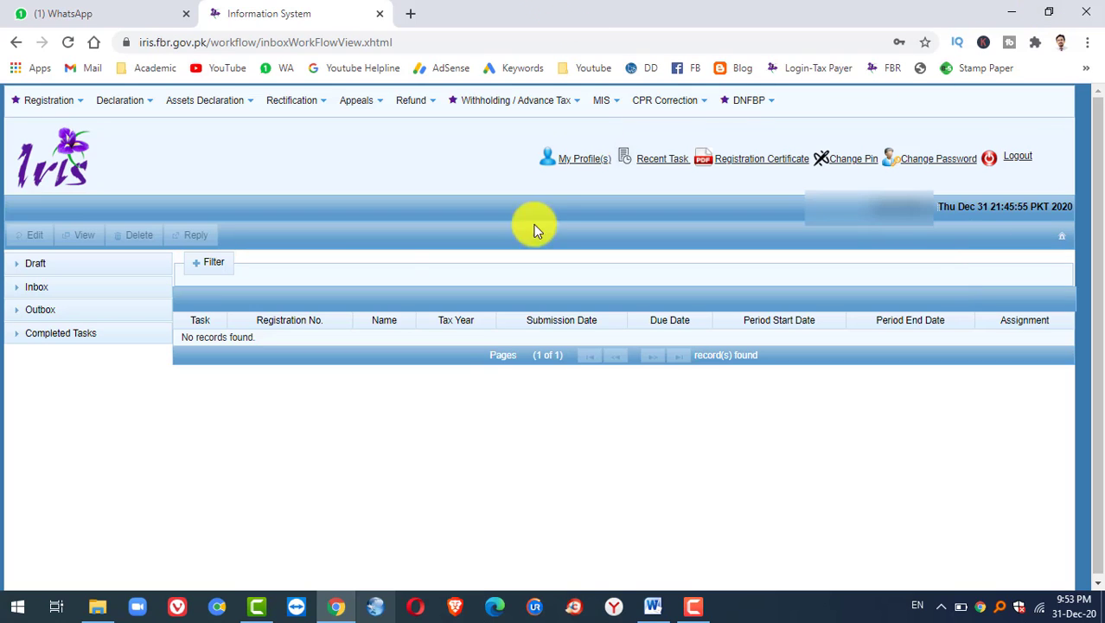
# Try to start an original Normal Return (Ind/AOP/COY) for tax period 2020, and close the form.
pyautogui.click(145, 107)
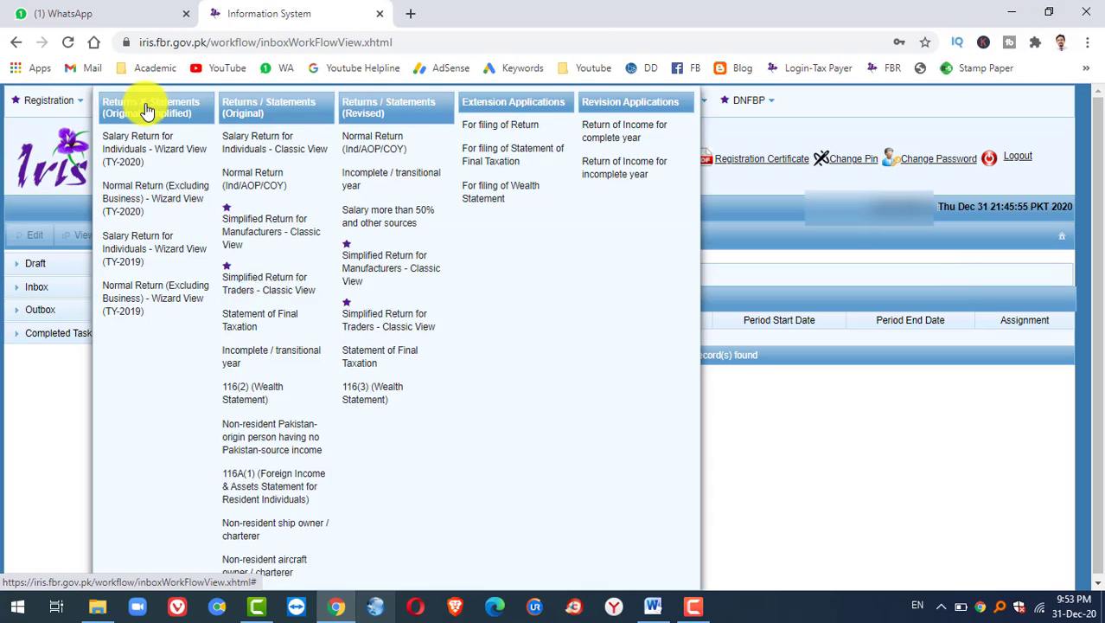
pyautogui.click(254, 178)
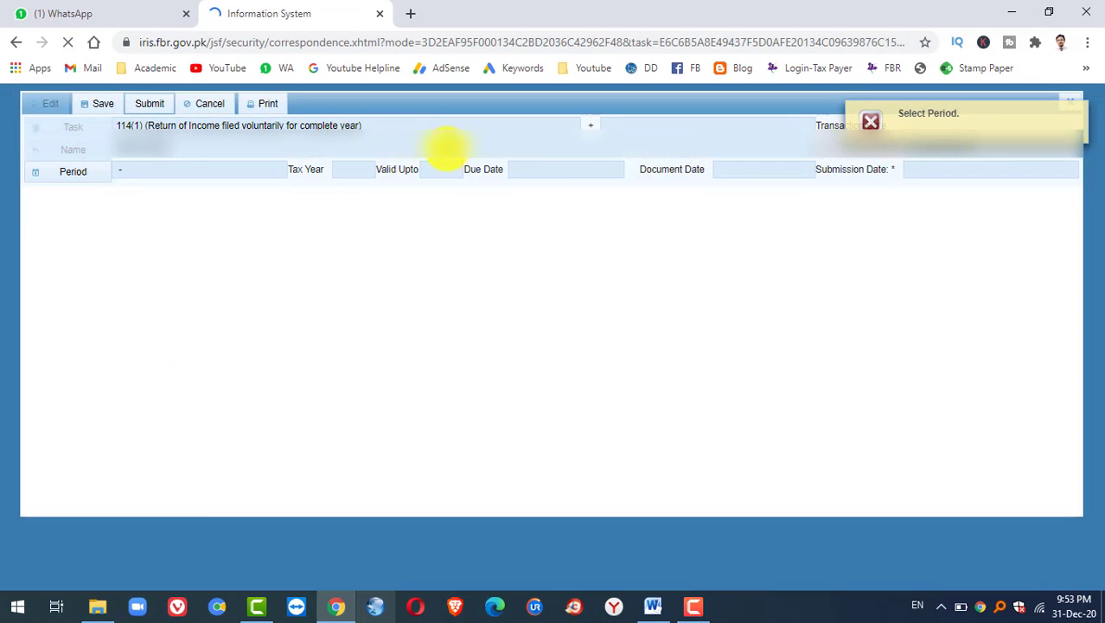
pyautogui.click(74, 171)
pyautogui.write('2020')
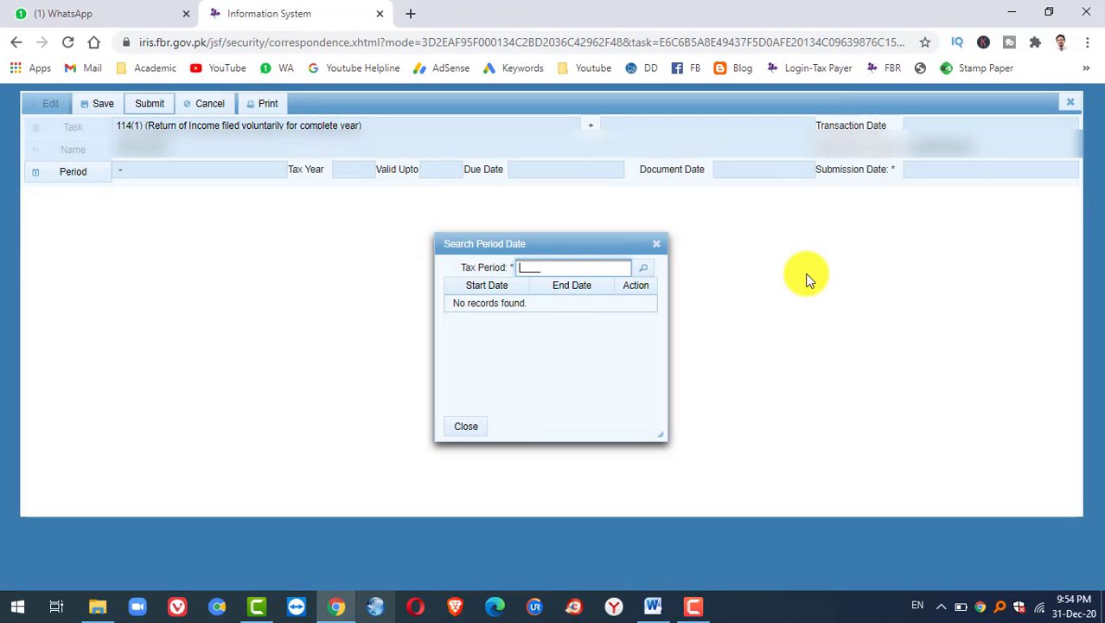
pyautogui.click(642, 268)
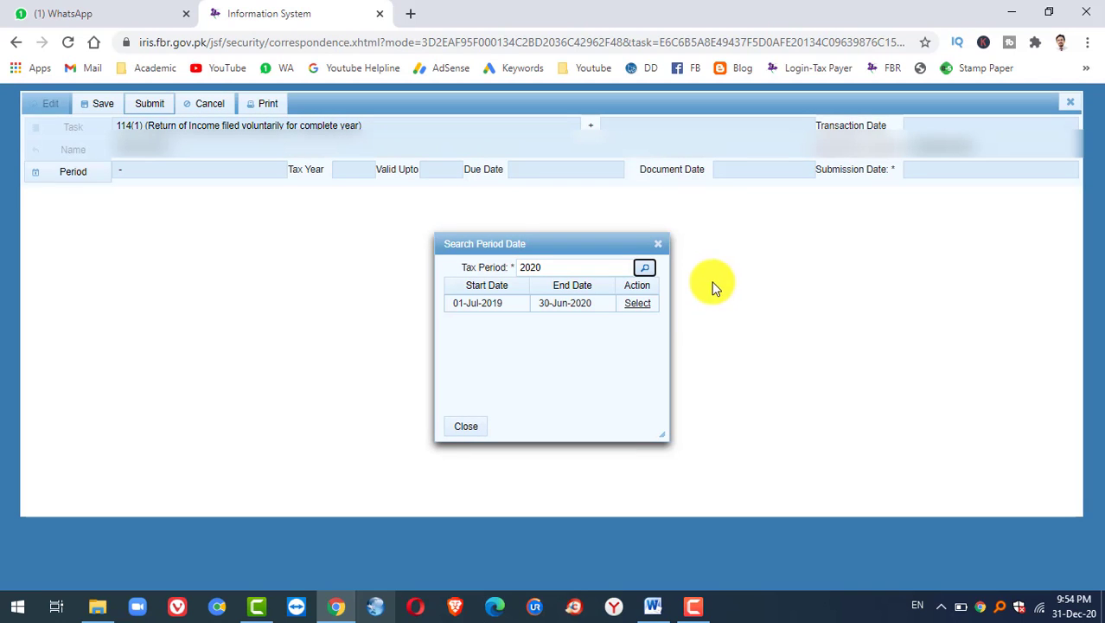
pyautogui.click(638, 306)
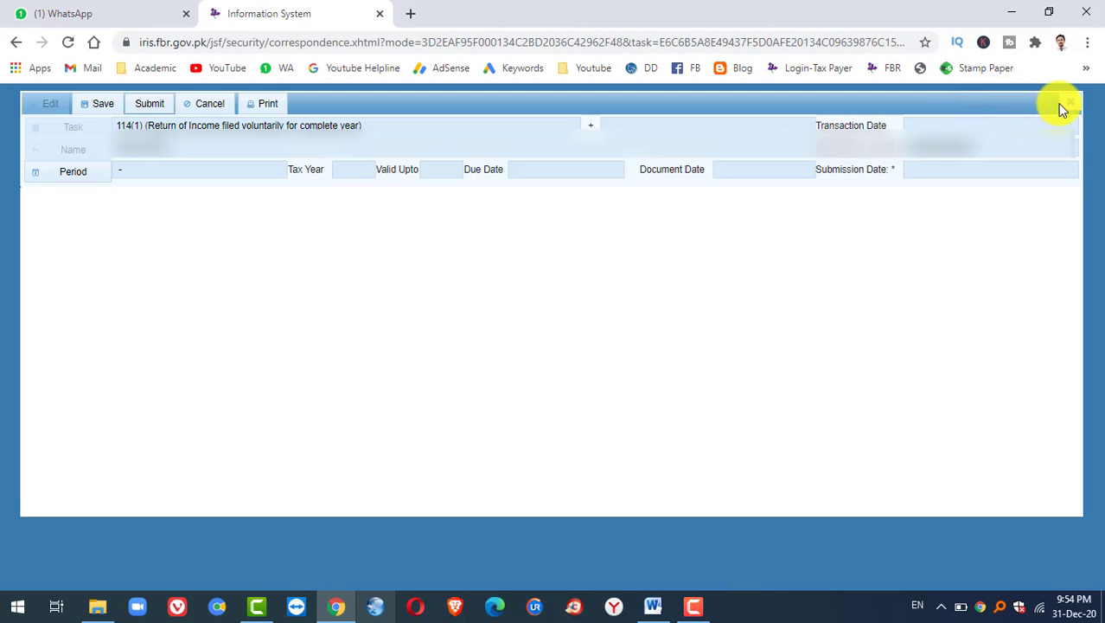
pyautogui.click(1072, 108)
pyautogui.click(463, 364)
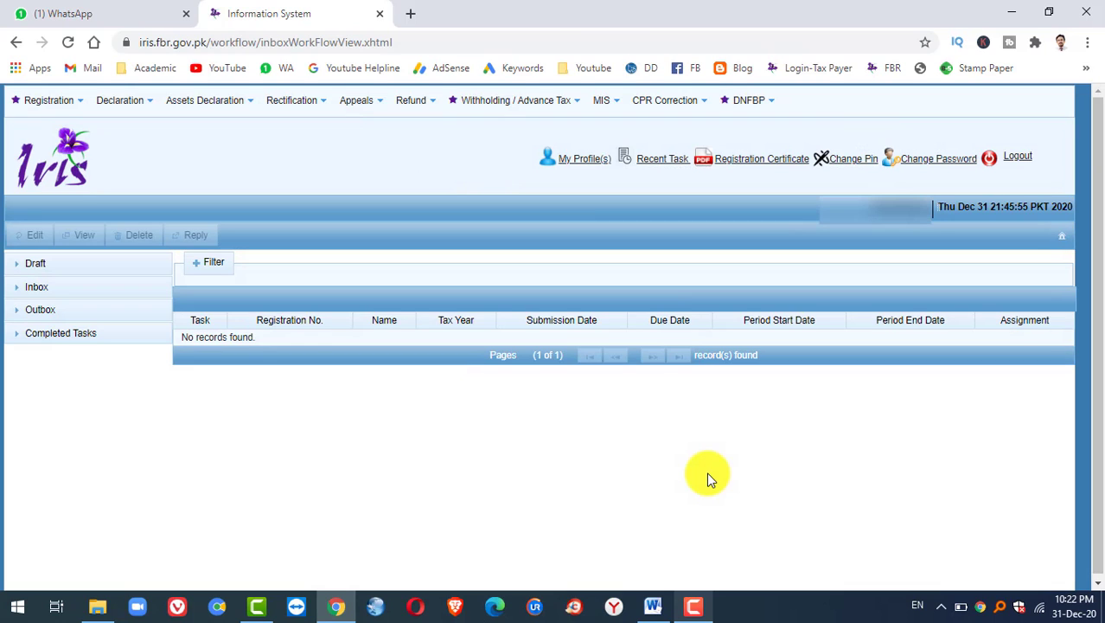
# Read the 182(2) penalty notice for failure to furnish a return in the inbox's Penalty / Default Surcharge folder.
pyautogui.click(40, 269)
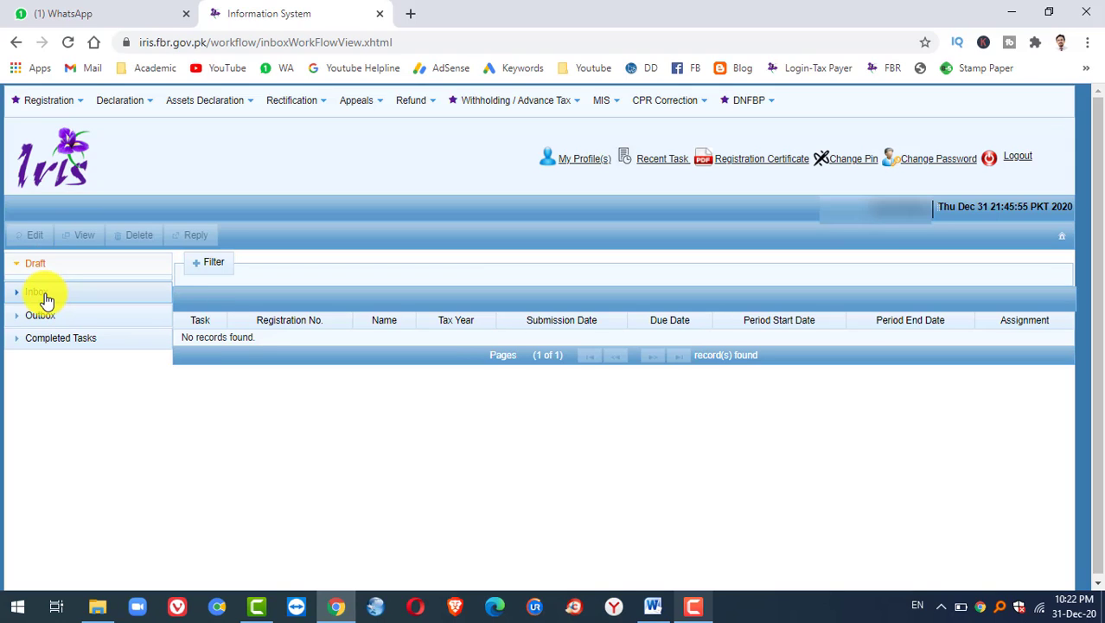
pyautogui.click(47, 299)
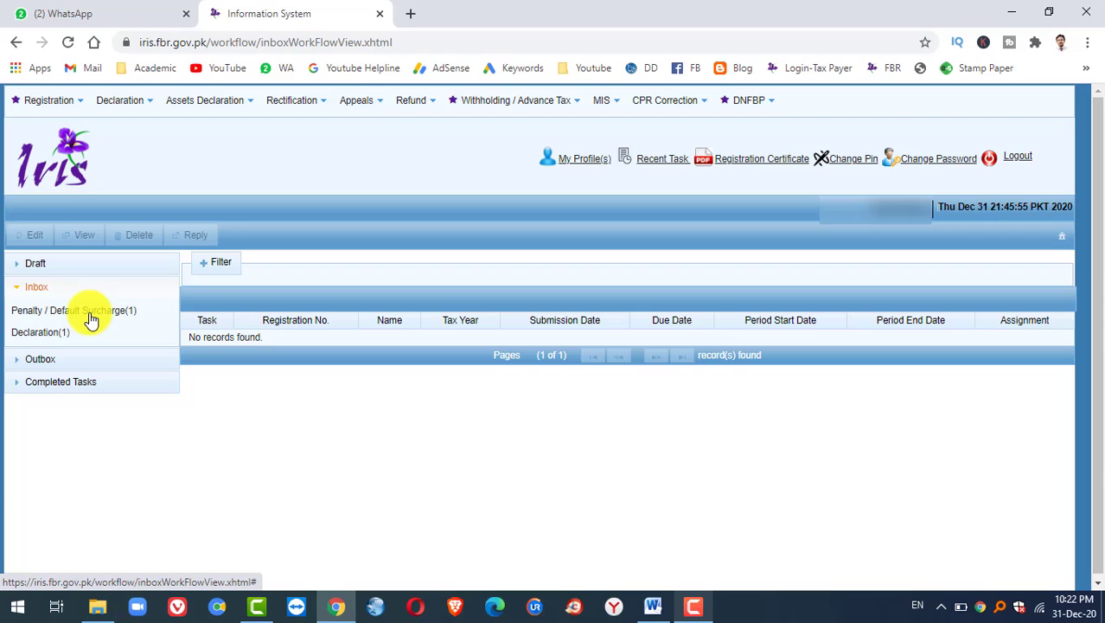
pyautogui.click(89, 313)
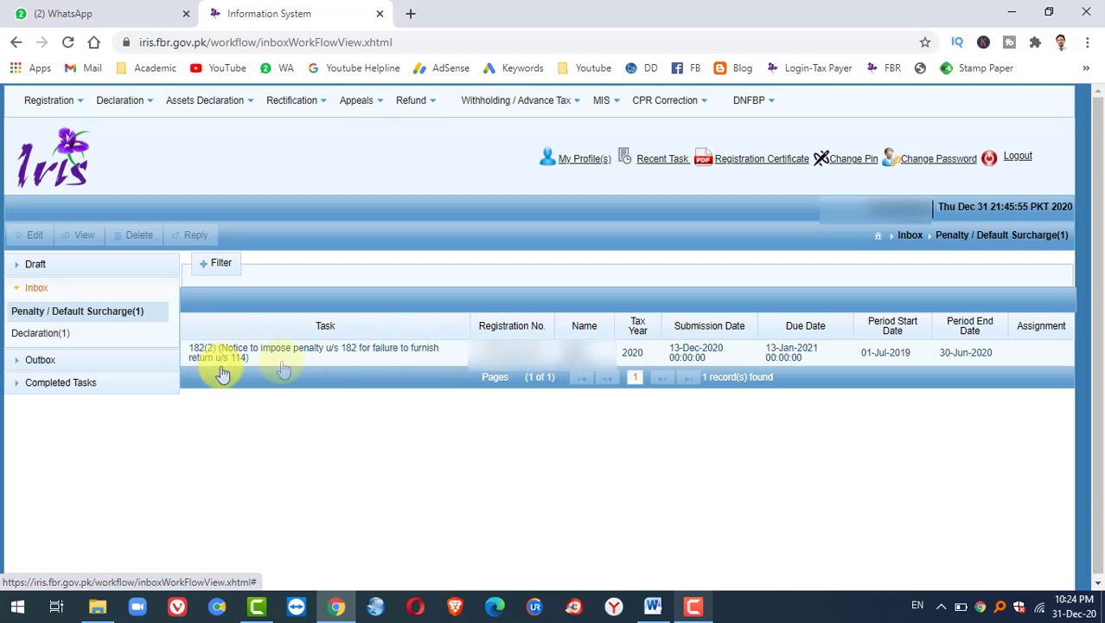
pyautogui.click(294, 360)
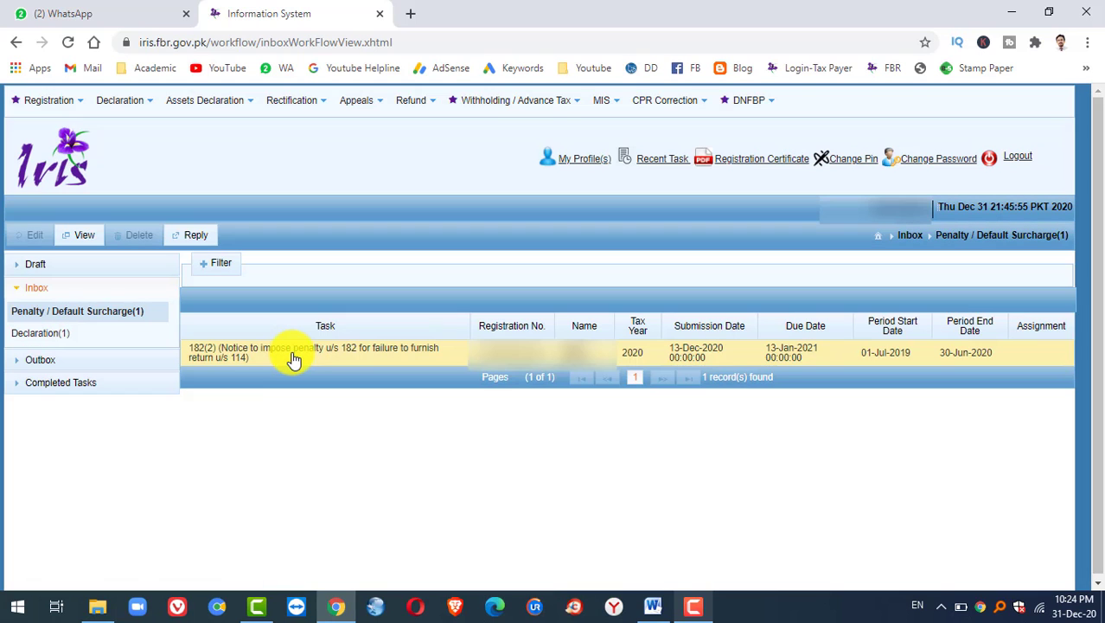
pyautogui.click(82, 235)
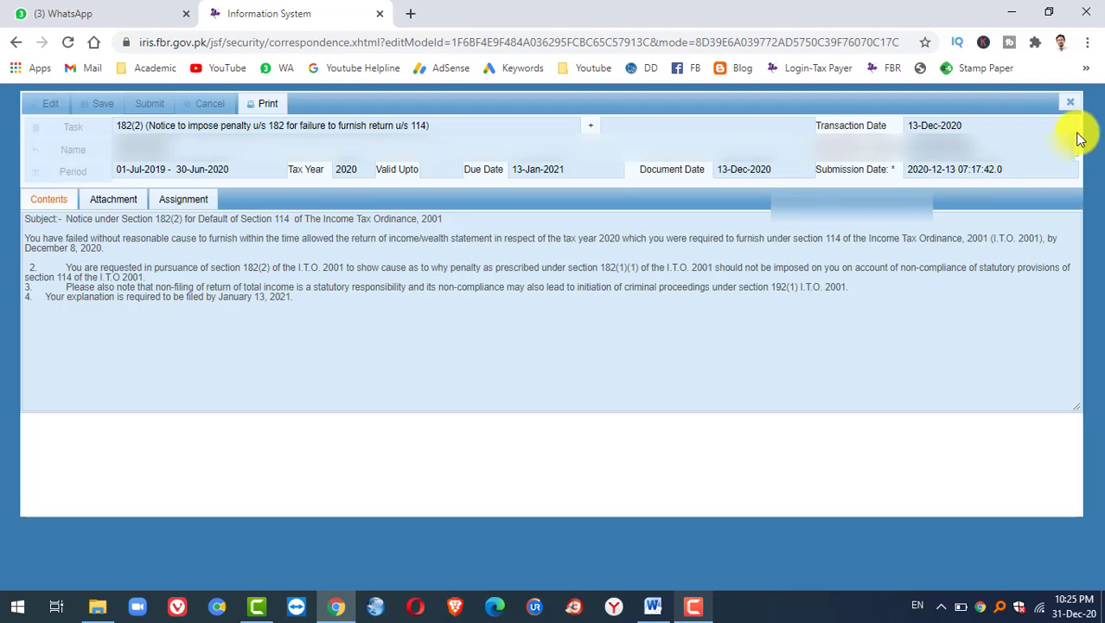
pyautogui.click(1070, 102)
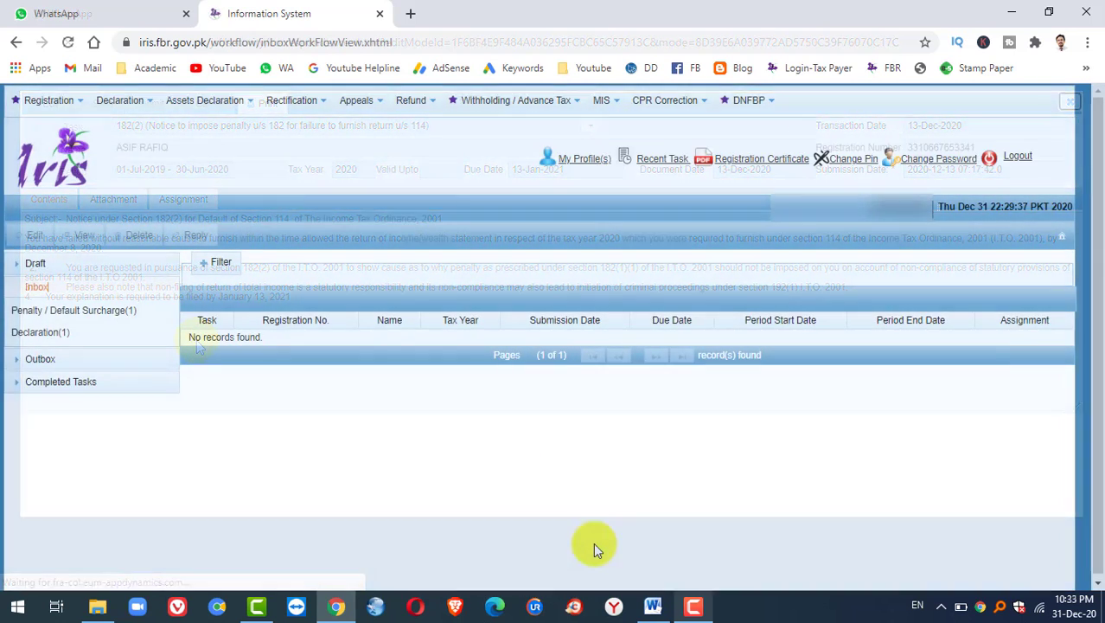
# Read the 114(4) notice to file a Return of Income in the inbox's Declaration folder.
pyautogui.click(50, 334)
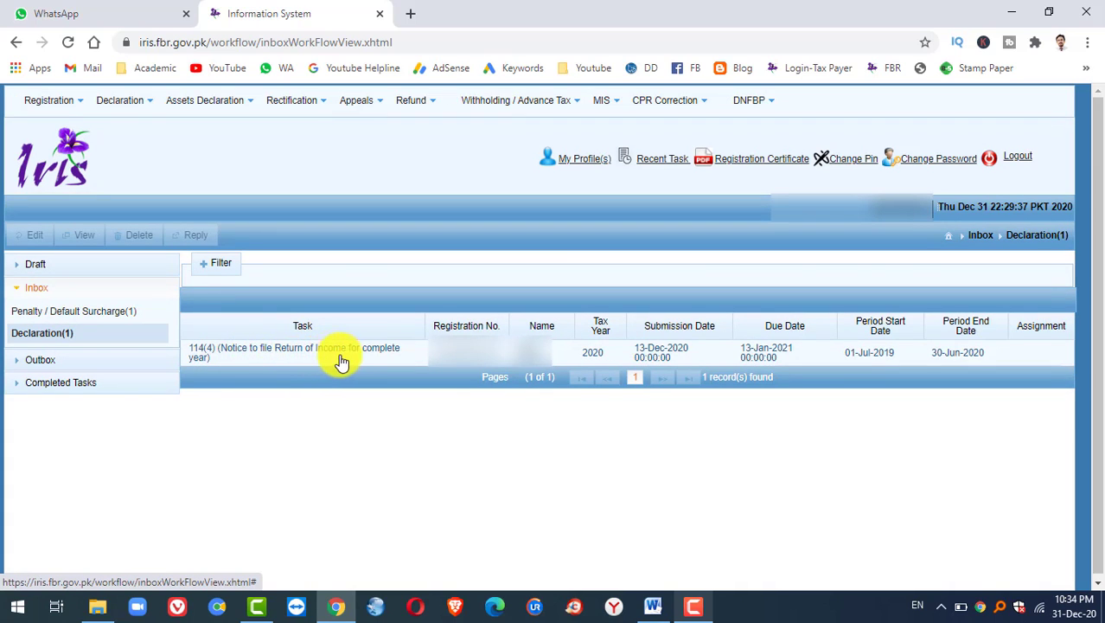
pyautogui.click(267, 356)
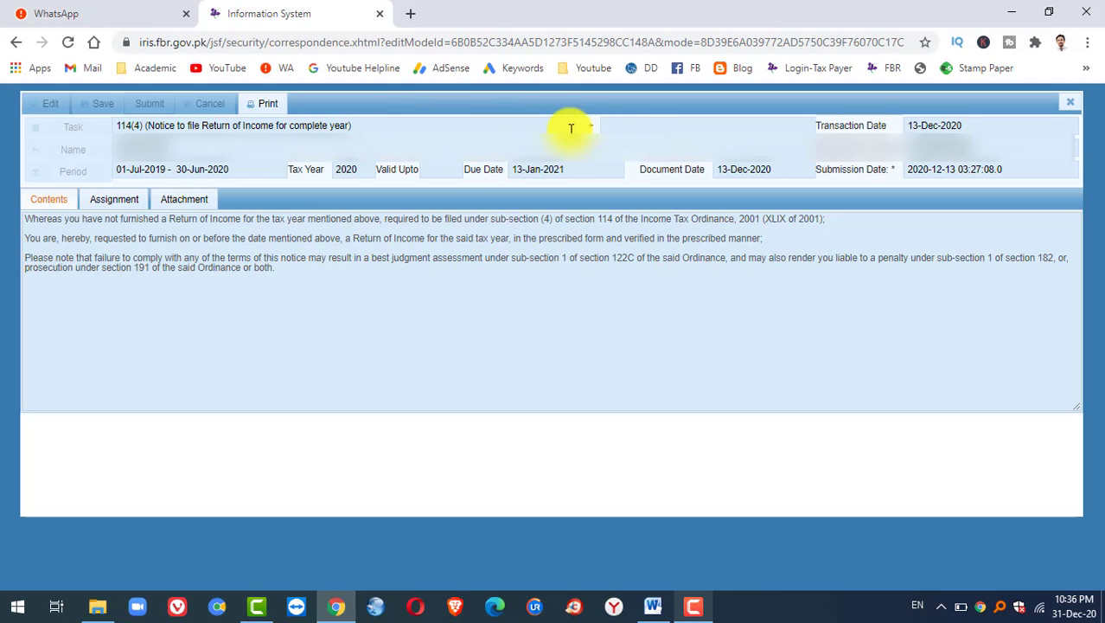
pyautogui.click(1071, 103)
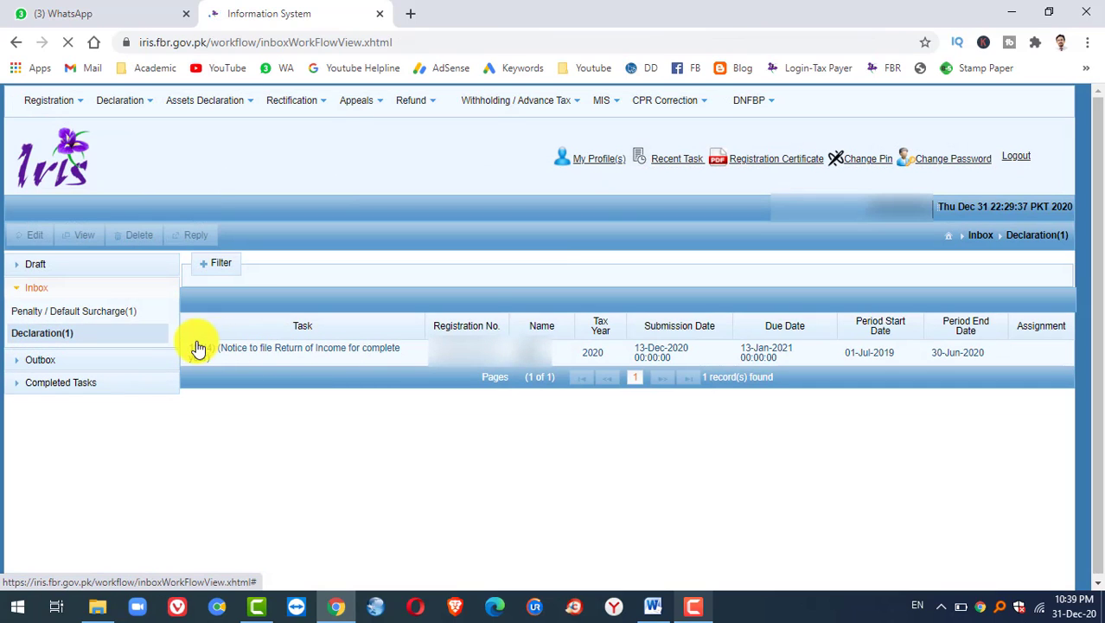
# Reply to the 114(4) notice with the Return of Income filed on notice for complete year.
pyautogui.click(309, 353)
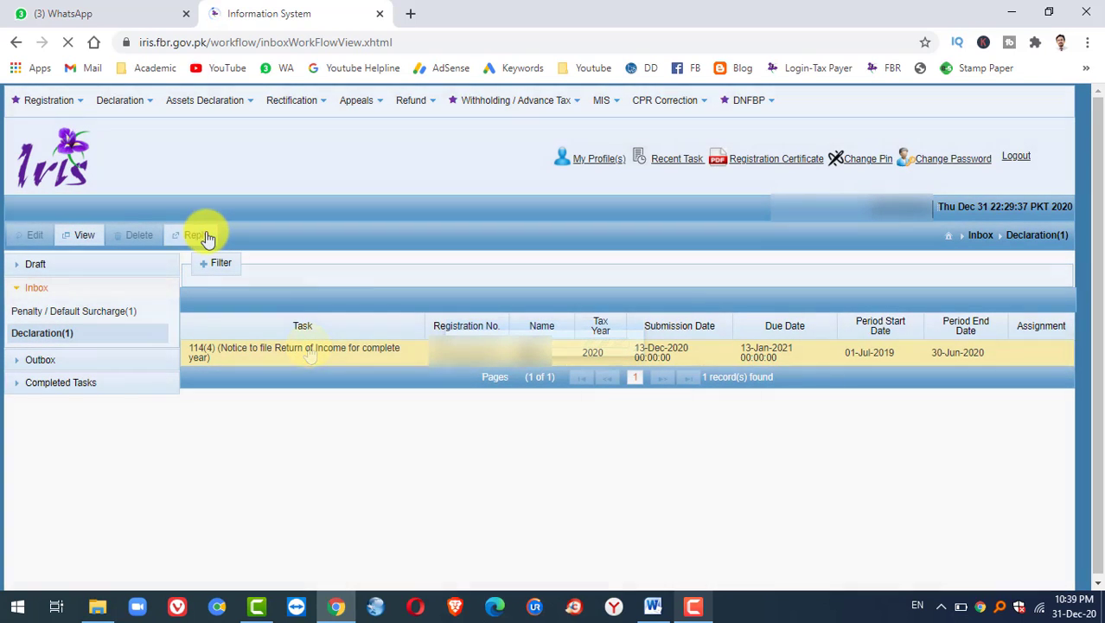
pyautogui.click(191, 240)
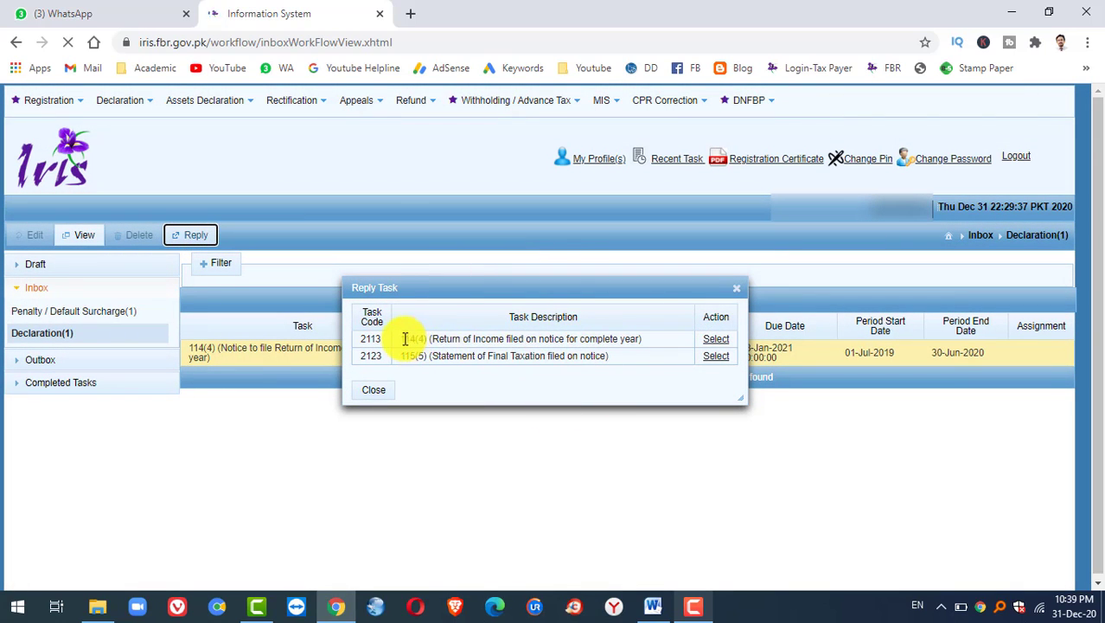
pyautogui.moveTo(401, 338); pyautogui.dragTo(432, 338)
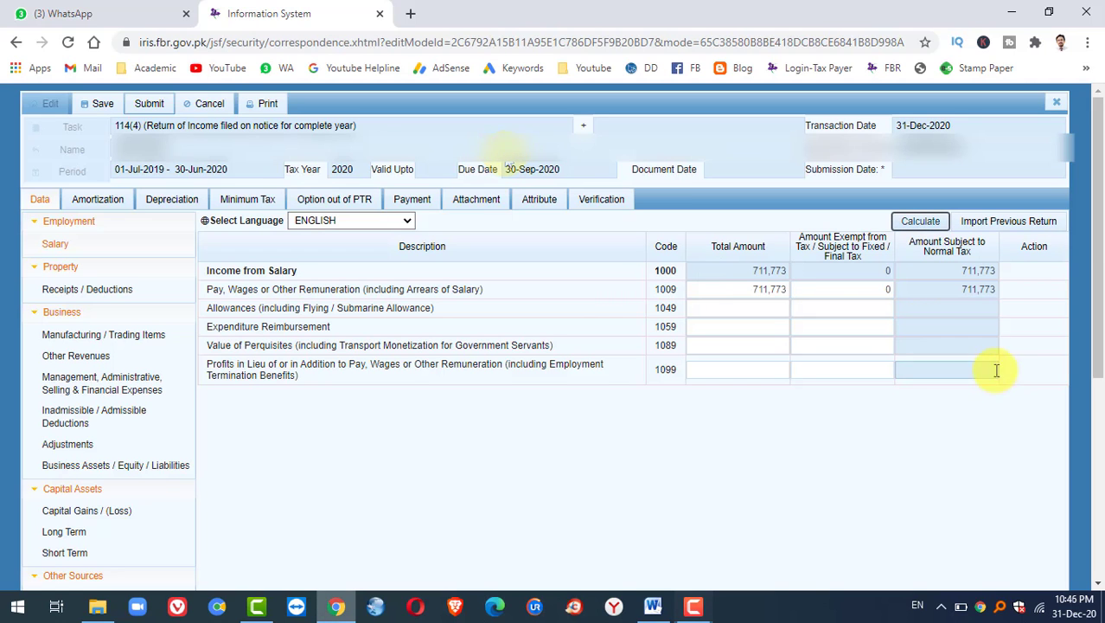
# Go through the return's salary income and Adjustable Tax sections and calculate the return.
pyautogui.click(882, 290)
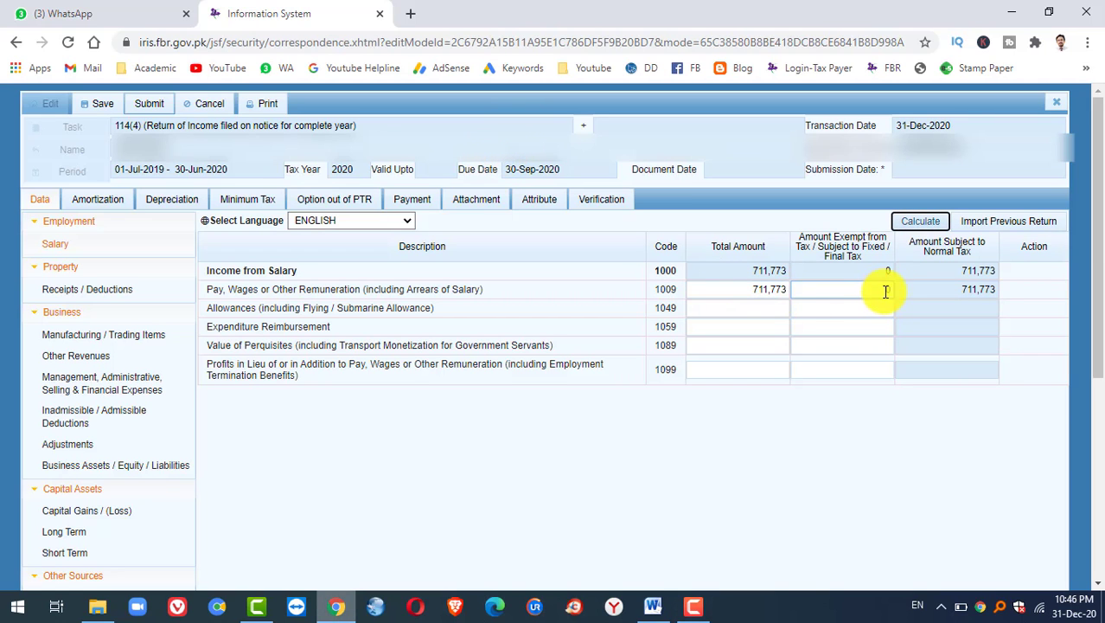
pyautogui.scroll(-3, 602, 343)
pyautogui.click(78, 530)
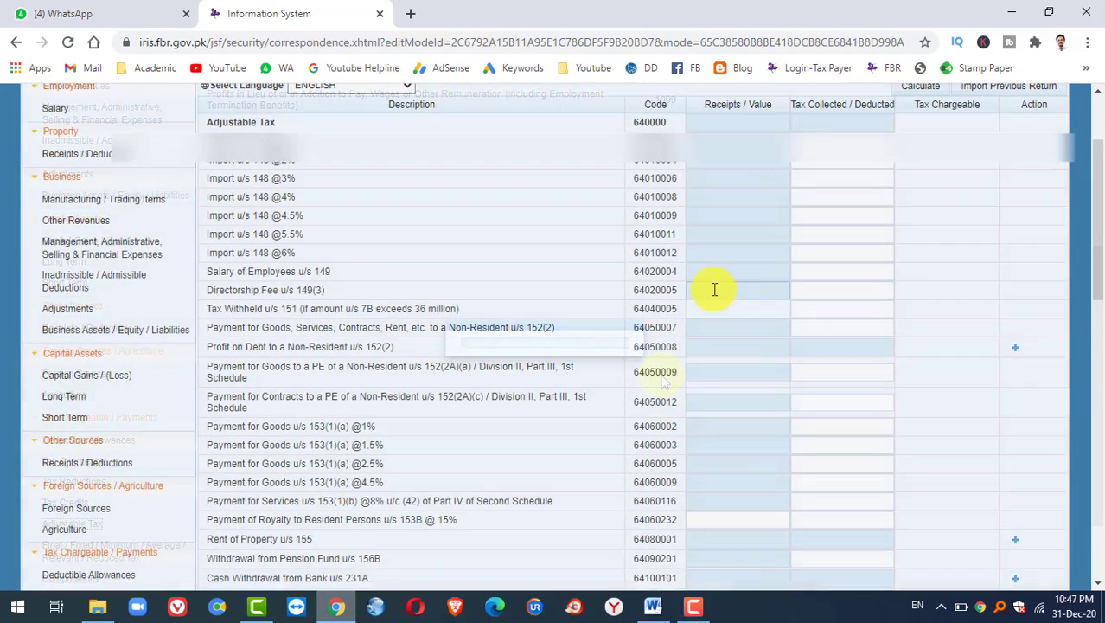
pyautogui.scroll(5, 414, 277)
pyautogui.click(918, 221)
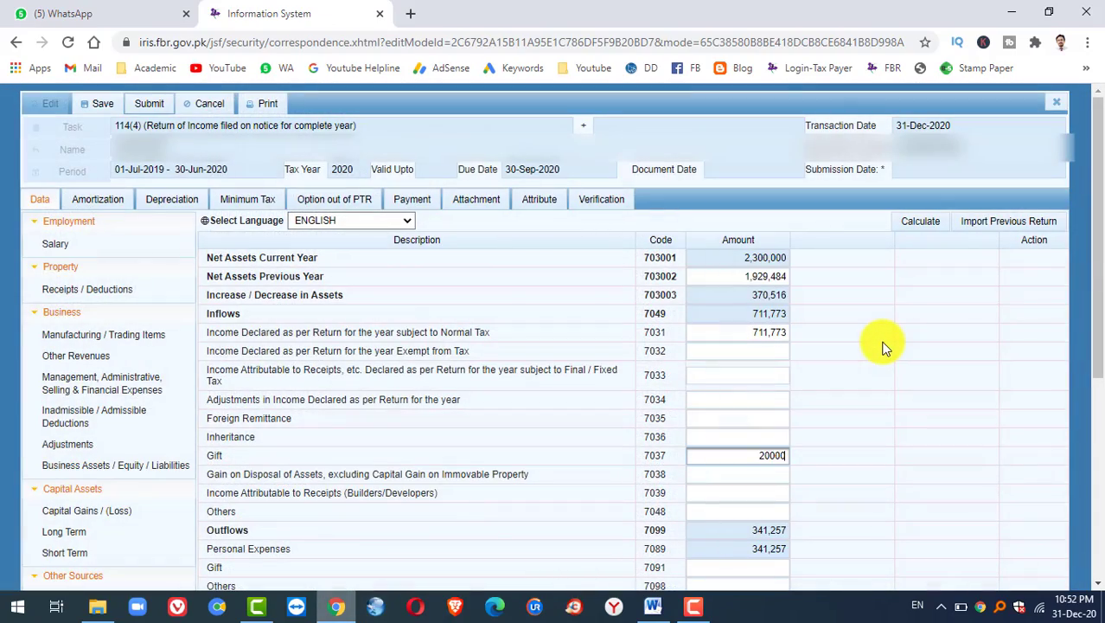
# Save the return and verify its declaration with the taxpayer's PIN.
pyautogui.click(107, 102)
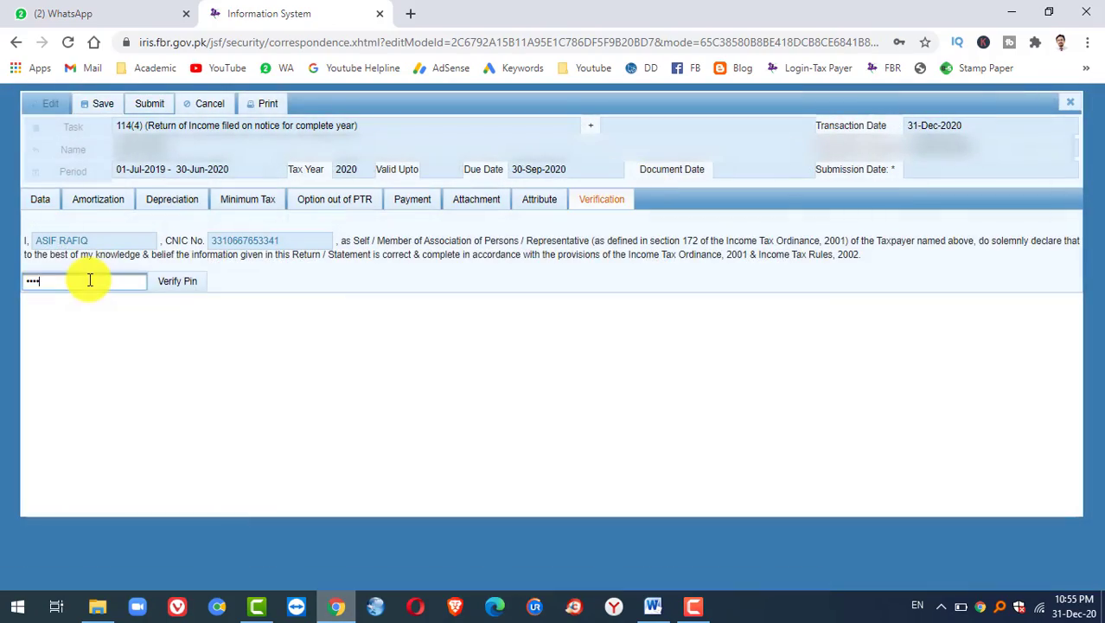
pyautogui.click(177, 281)
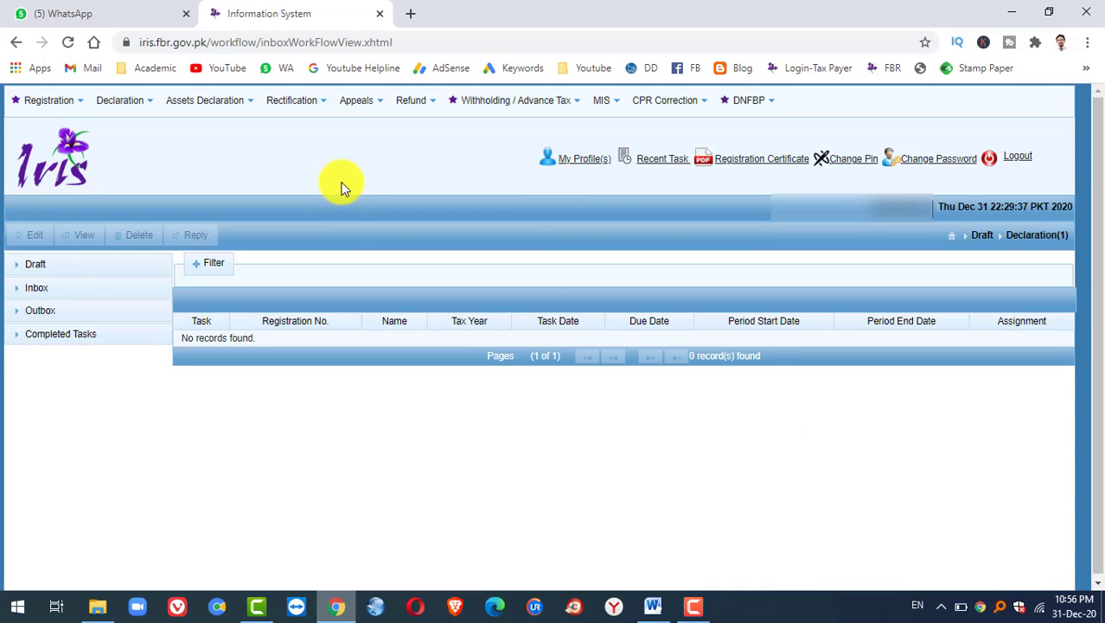
# Check the Declaration folder under Completed Tasks for the tax year 2020 return filed on notice.
pyautogui.click(69, 292)
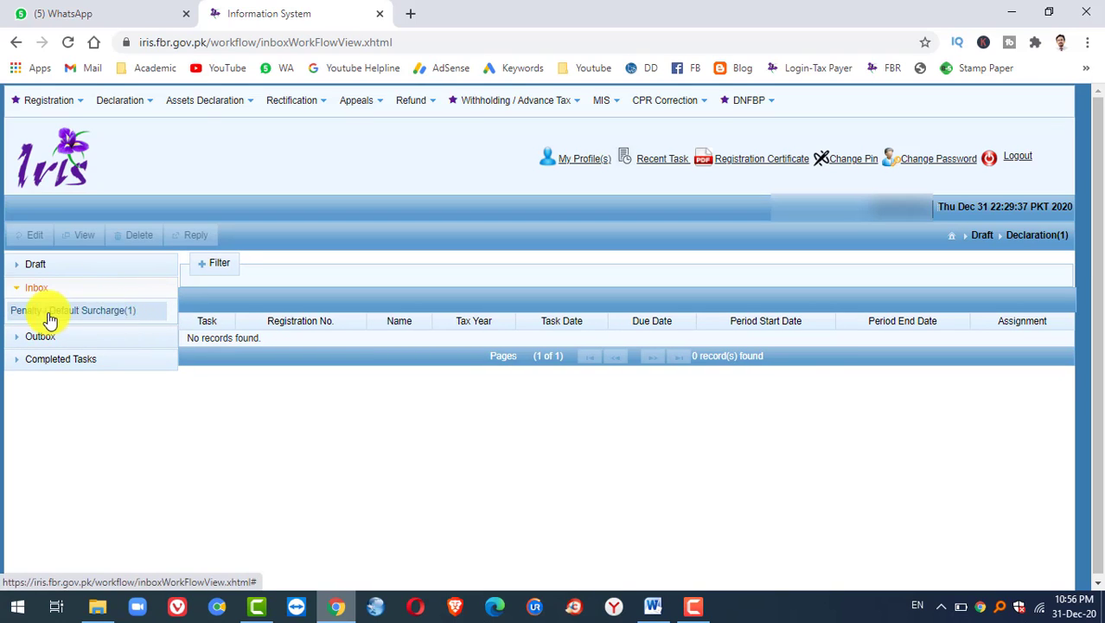
pyautogui.click(70, 359)
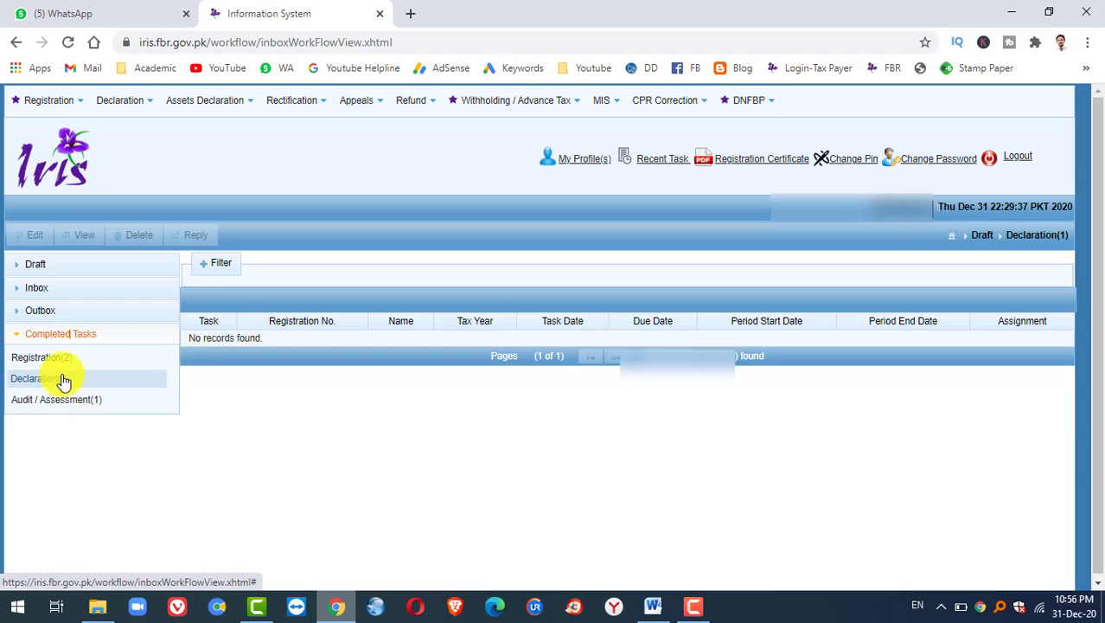
pyautogui.click(64, 381)
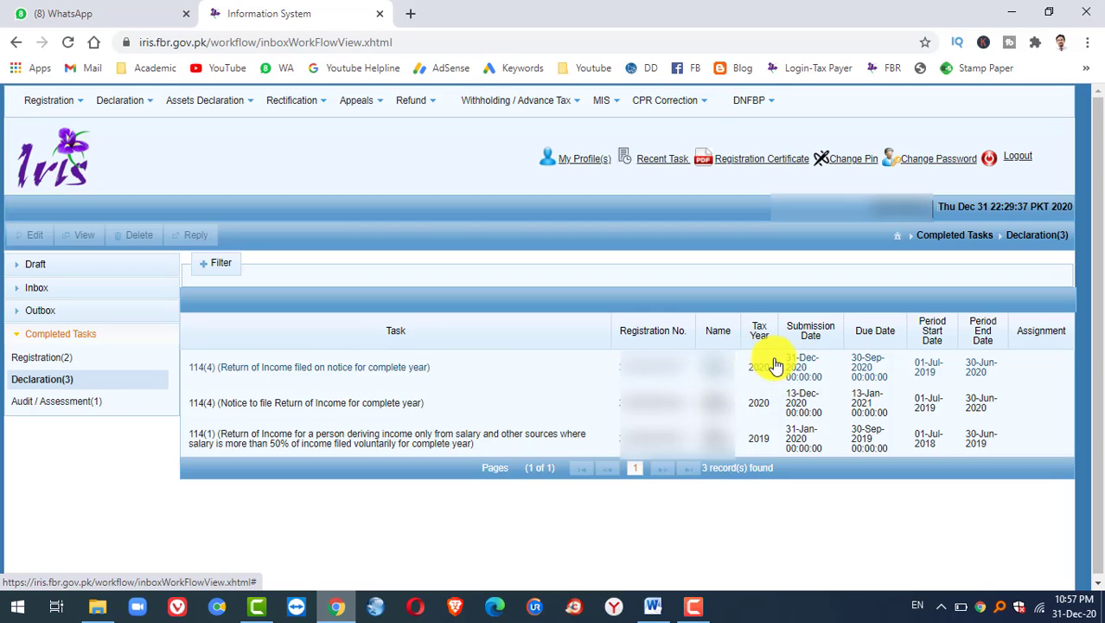
# Reply to the 182(2) penalty notice in the inbox with the Explanation on imposition of penalty task.
pyautogui.click(41, 290)
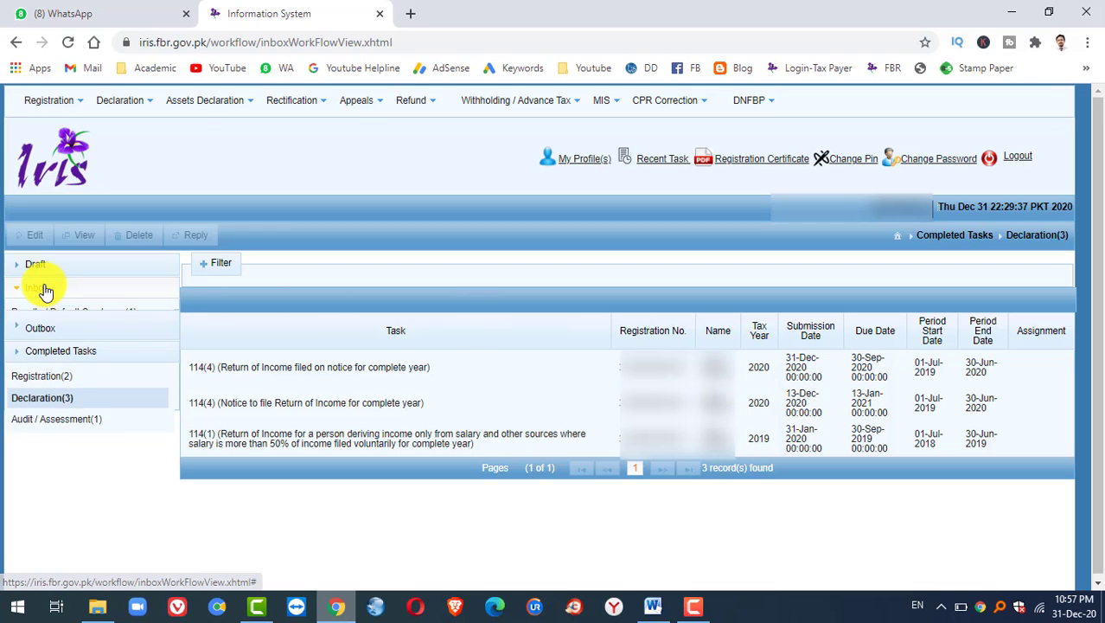
pyautogui.click(63, 313)
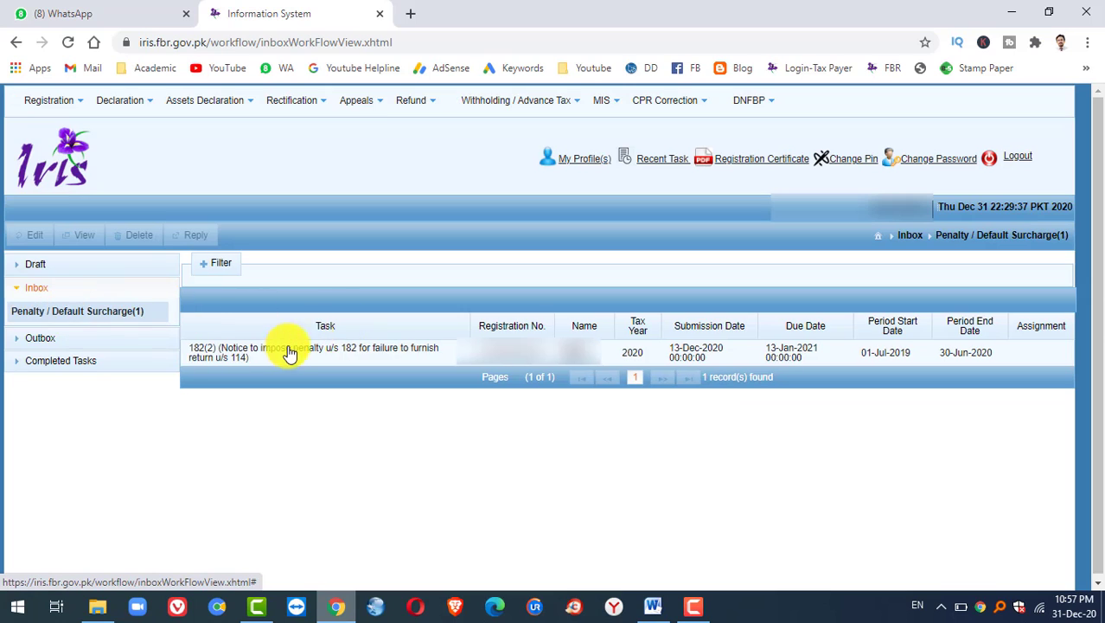
pyautogui.click(284, 352)
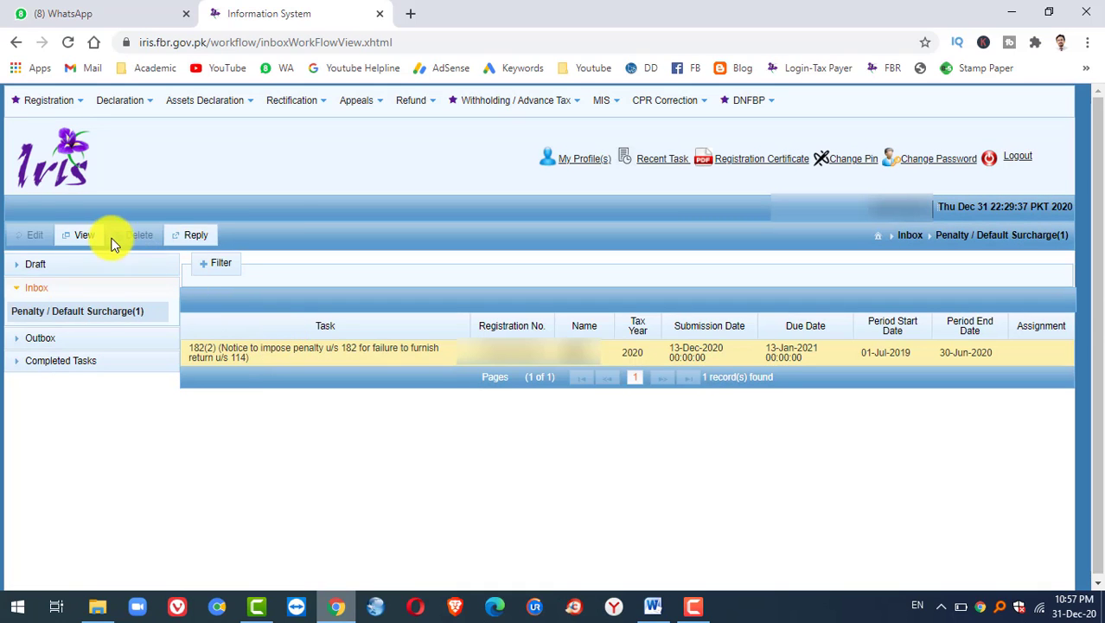
pyautogui.click(199, 236)
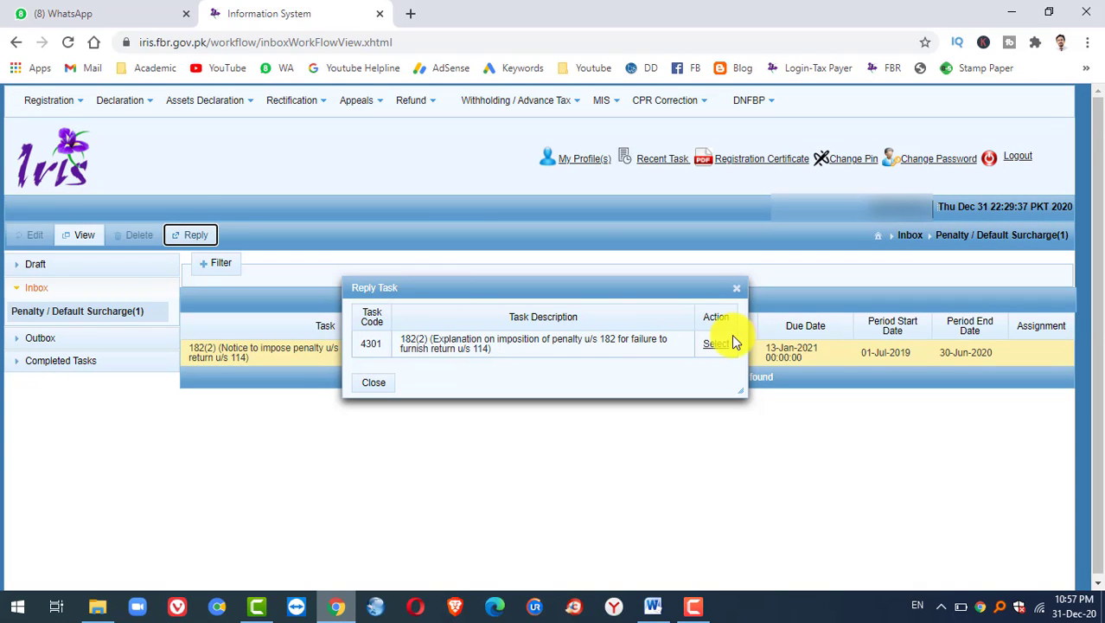
pyautogui.click(716, 346)
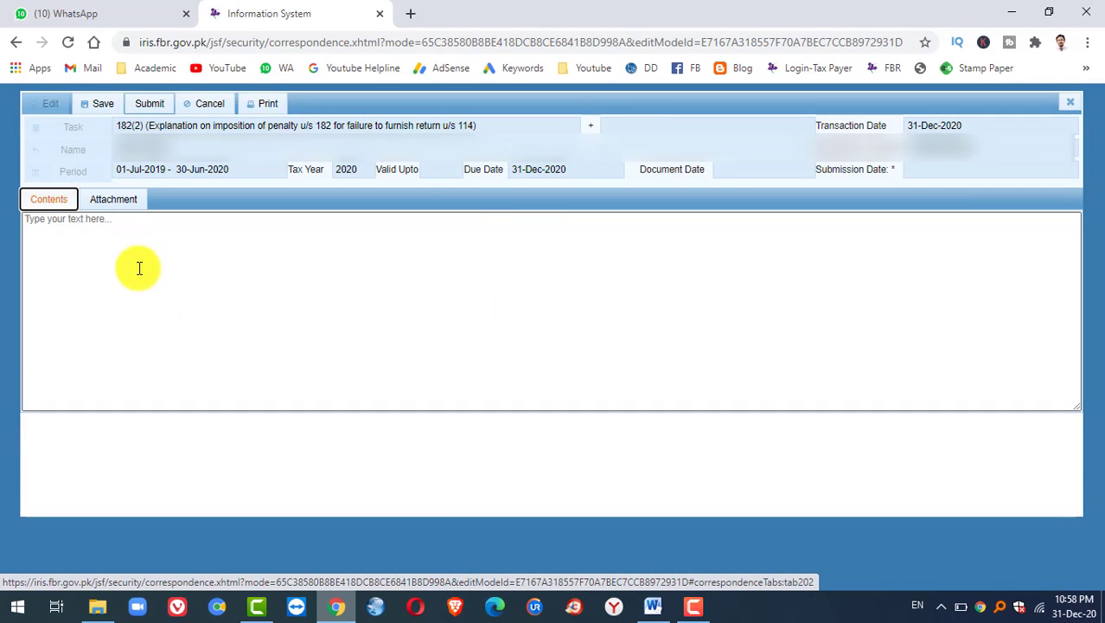
pyautogui.click(110, 222)
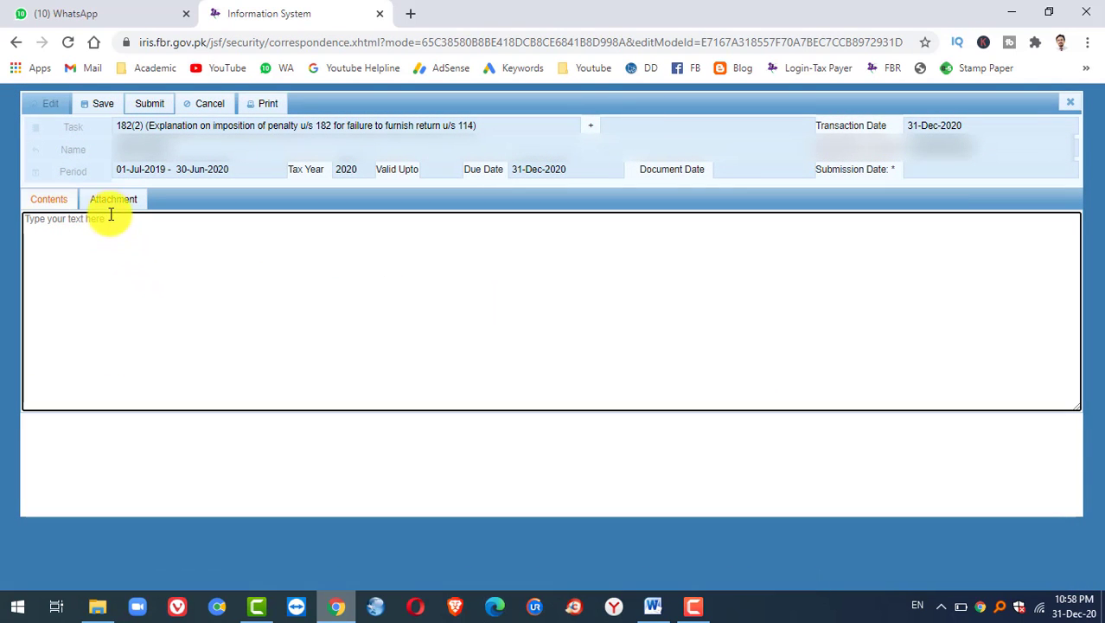
pyautogui.click(114, 200)
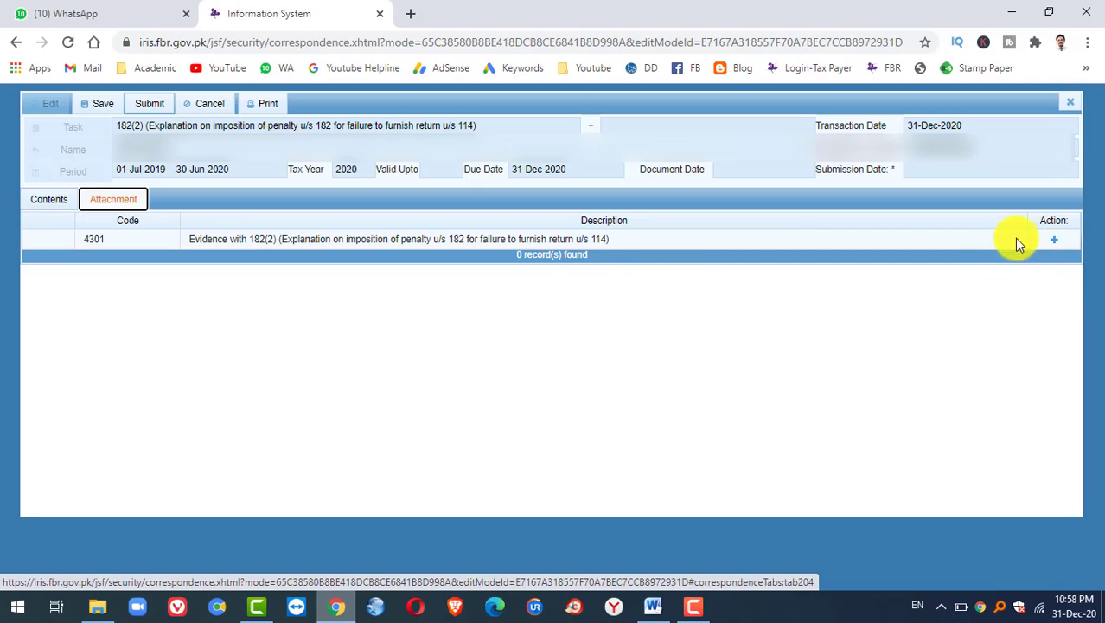
pyautogui.click(1055, 240)
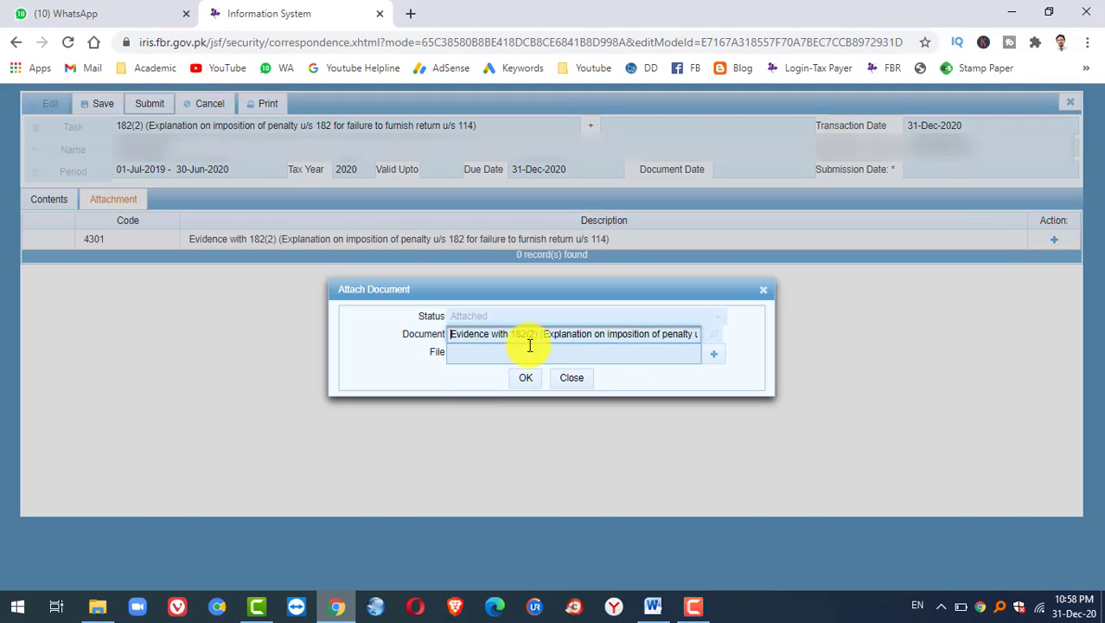
pyautogui.click(477, 357)
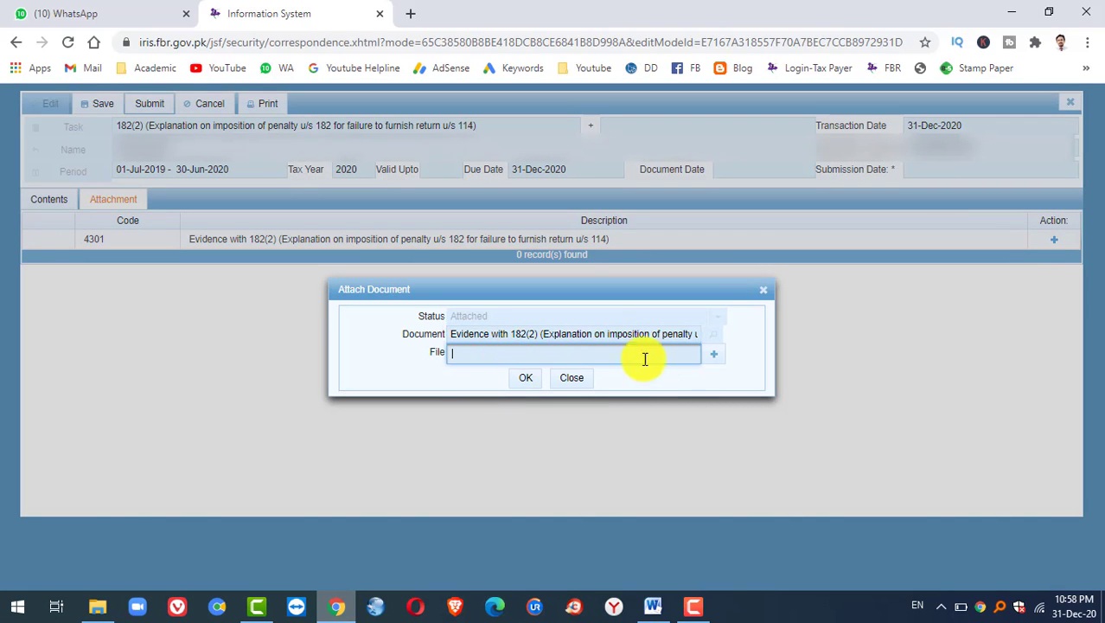
pyautogui.click(712, 356)
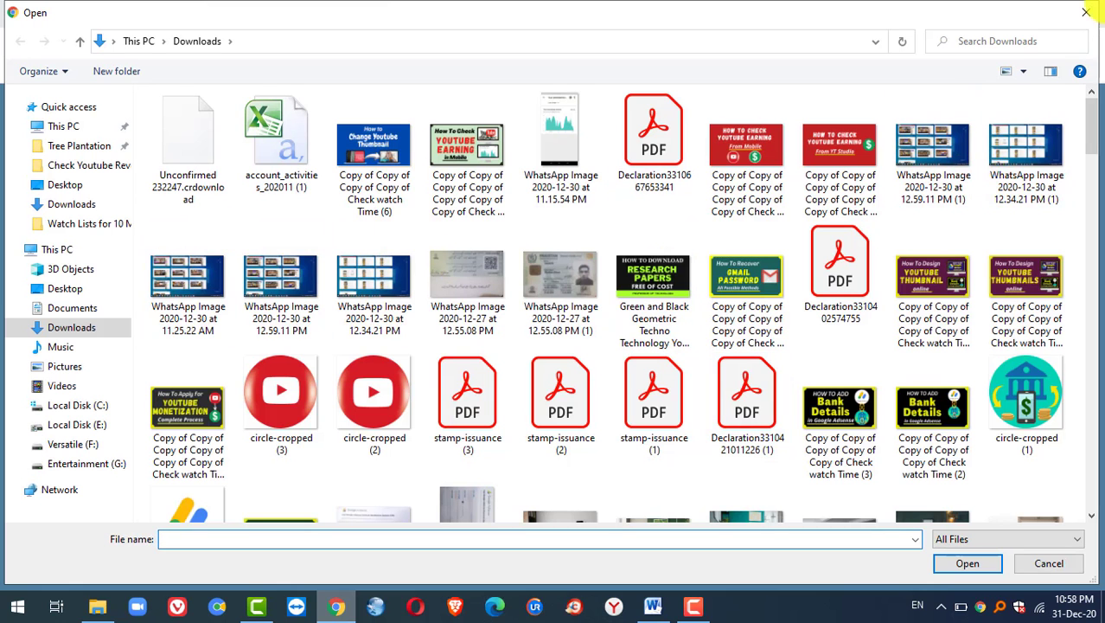
pyautogui.click(1087, 12)
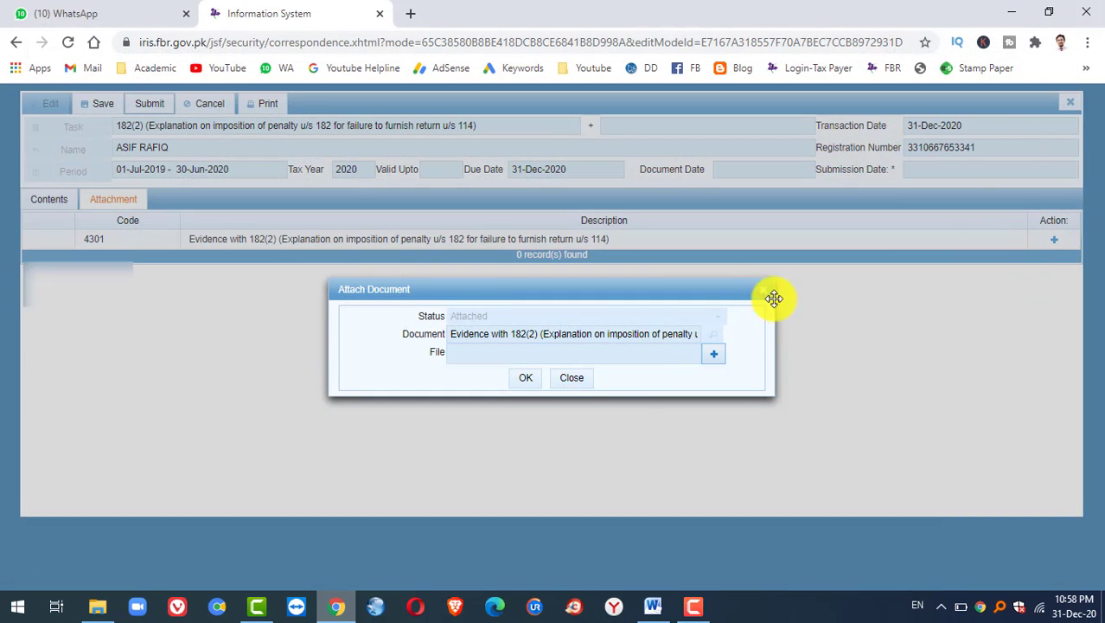
pyautogui.click(773, 295)
# Write an explanation that technical issues delayed the 2020 return, now submitted in reply to notices 182(2) and 114(4), then save and submit the reply.
pyautogui.click(53, 199)
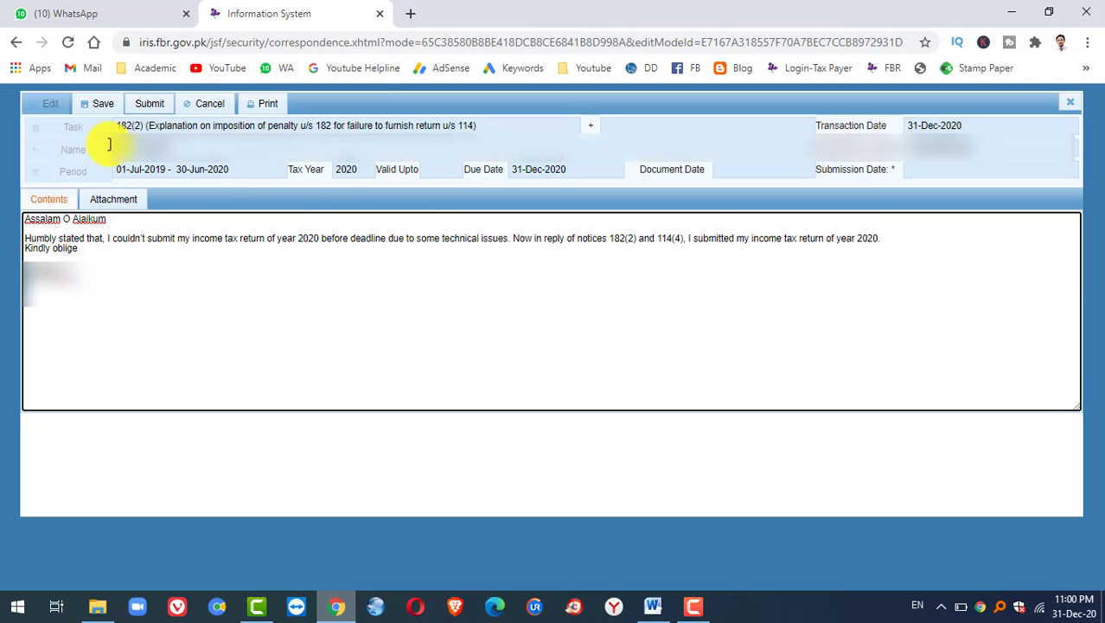
pyautogui.click(100, 102)
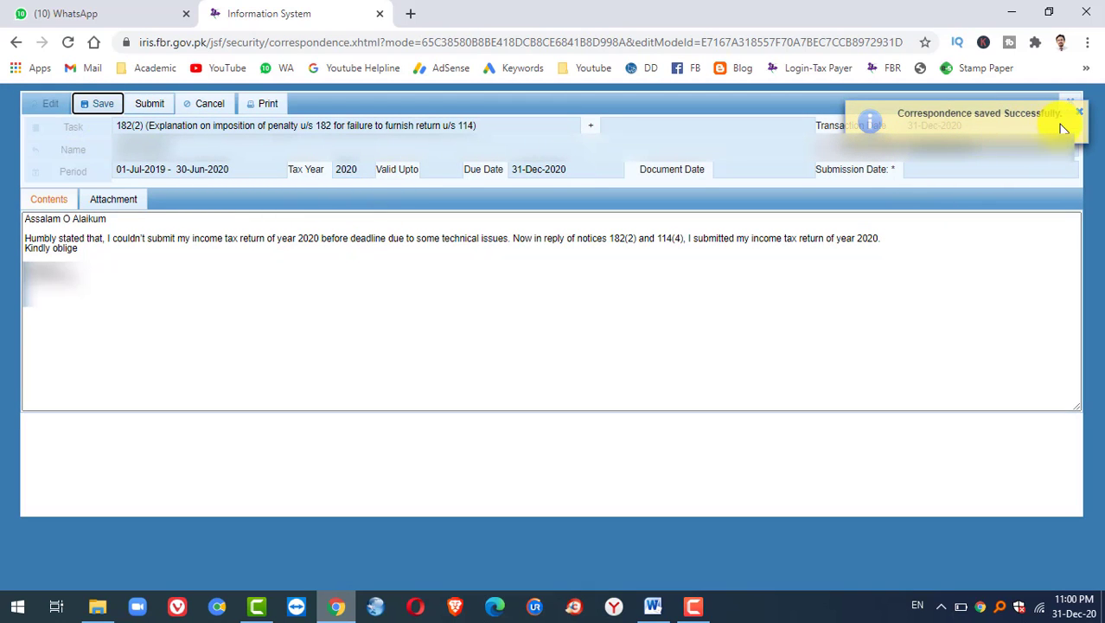
pyautogui.click(145, 105)
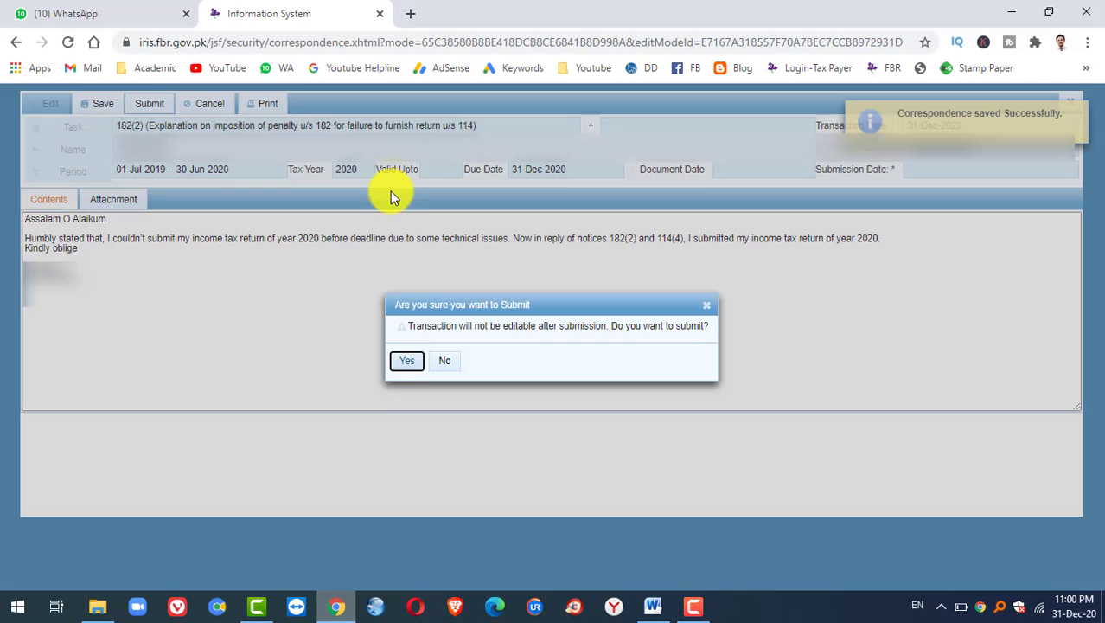
pyautogui.click(405, 362)
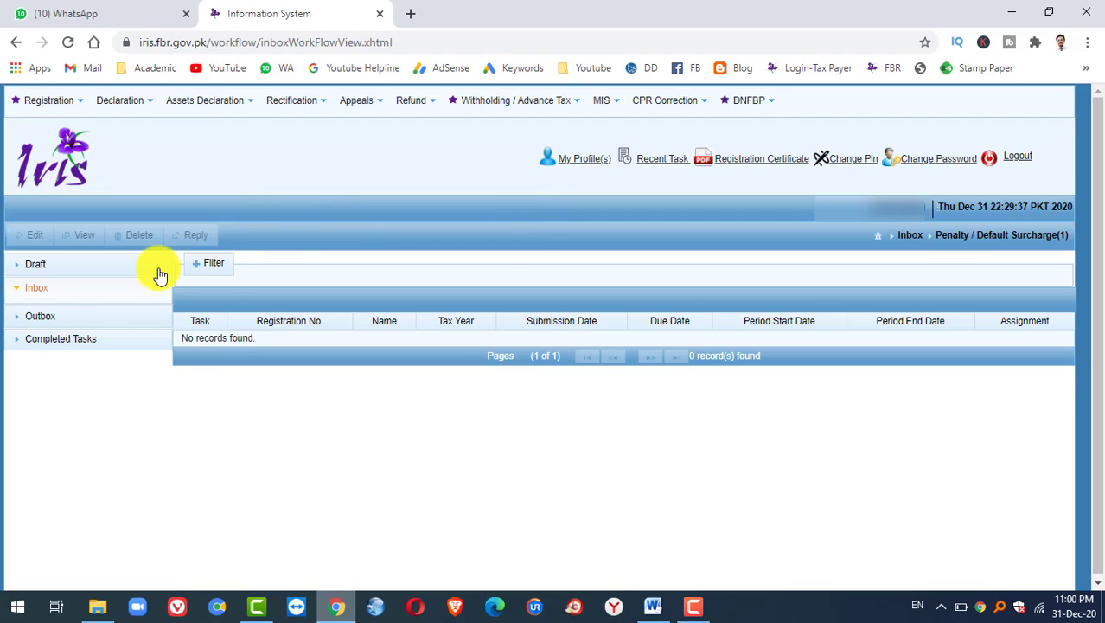
# Check the inbox and the Penalty / Default Surcharge folder under Completed Tasks for the 182(2) penalty notice.
pyautogui.click(64, 289)
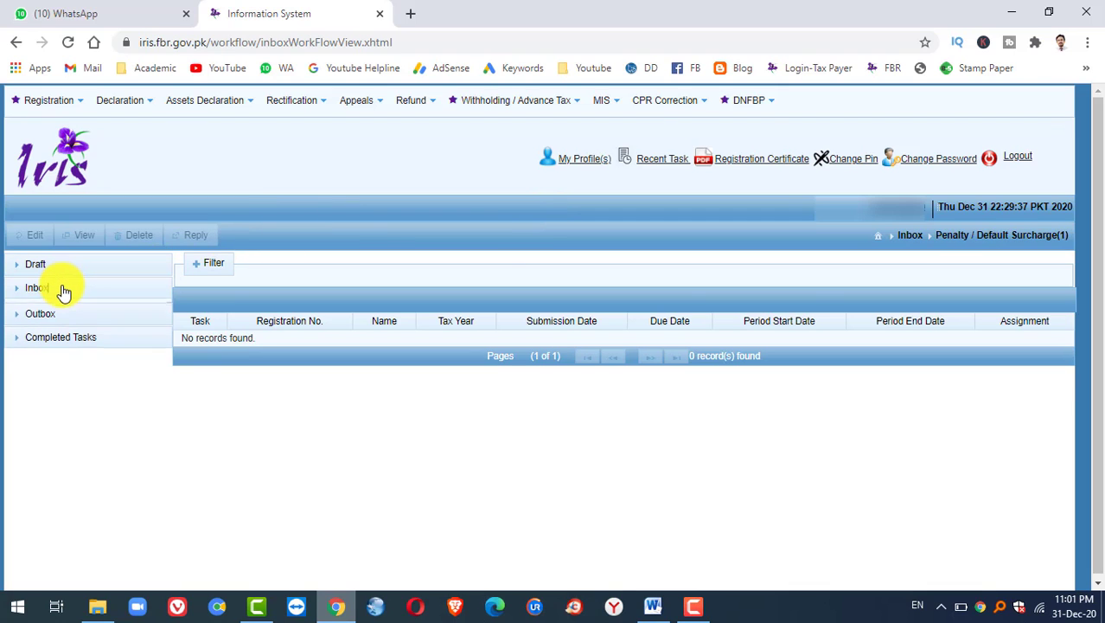
pyautogui.click(67, 339)
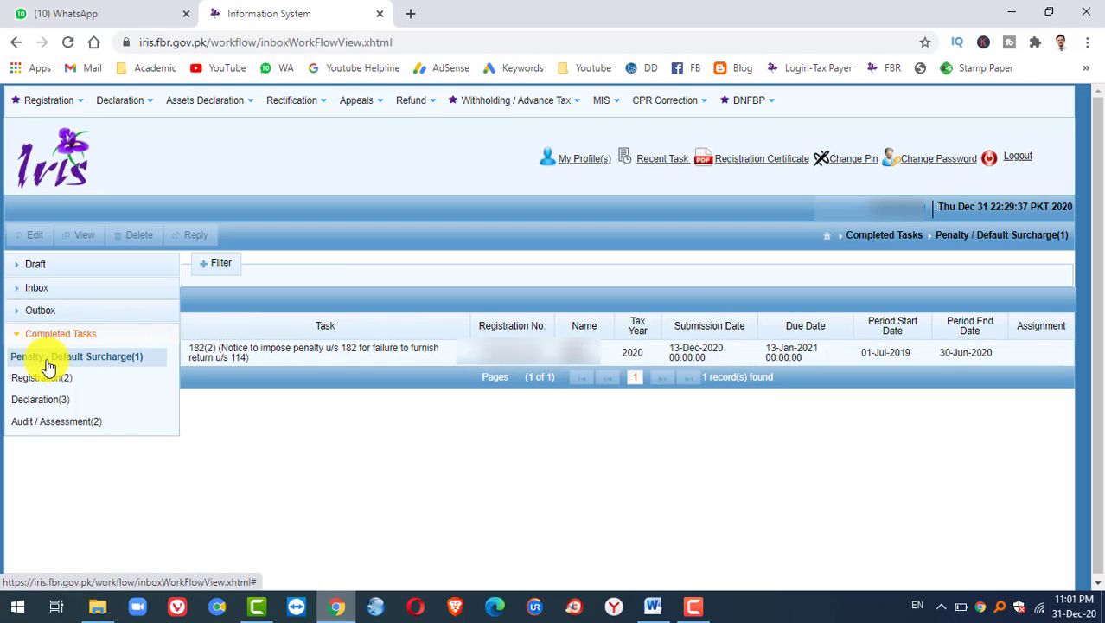
pyautogui.click(74, 361)
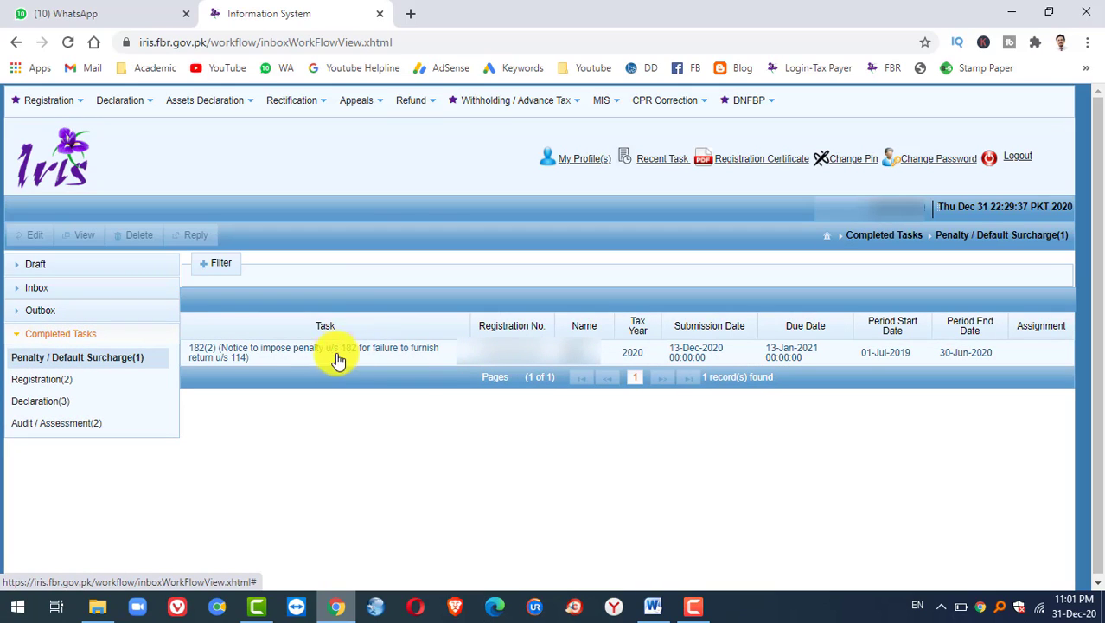